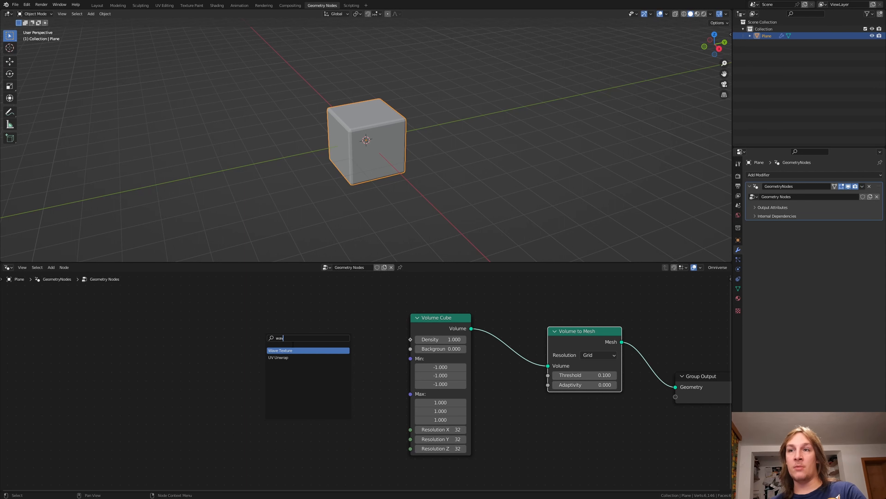
# Step: Add a Wave Texture node, connect its Color to the Volume Cube's Density, and set its type to Rings
pyautogui.press('Return')
pyautogui.moveTo(336, 330); pyautogui.dragTo(412, 339)
pyautogui.moveTo(243, 352); pyautogui.dragTo(315, 337, button='middle')
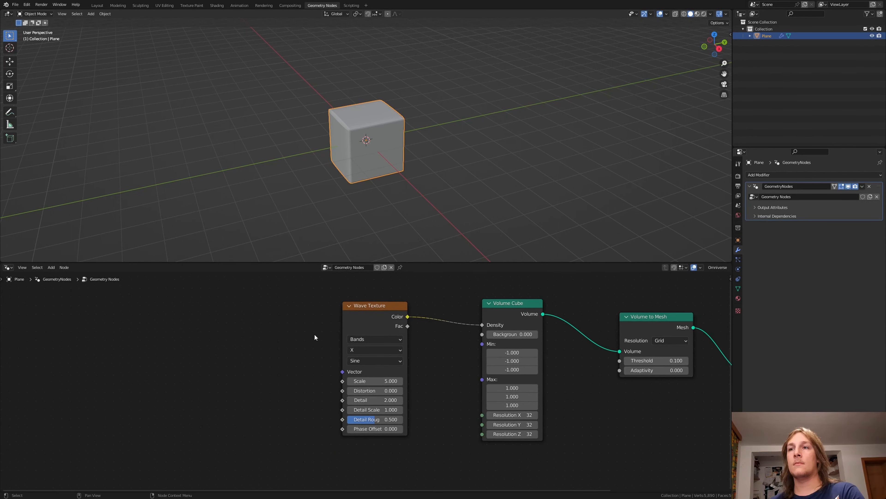
pyautogui.click(367, 339)
pyautogui.click(369, 354)
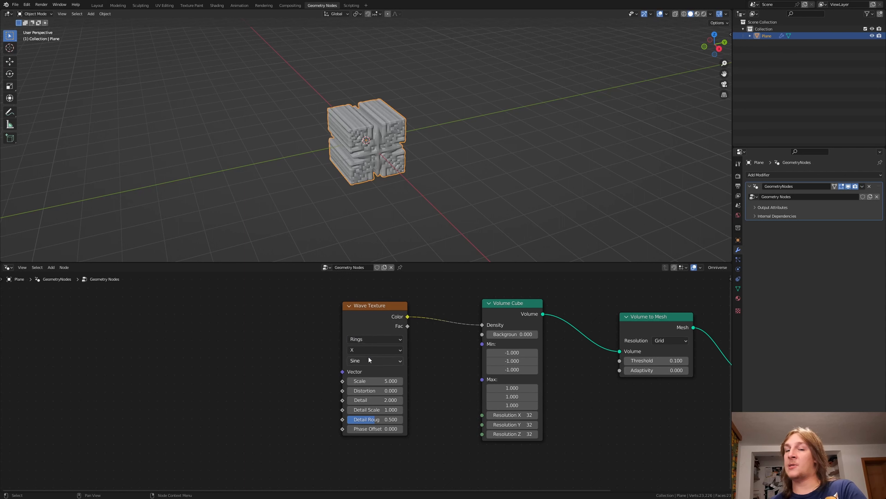
# Step: Add a Musgrave Texture node and connect its Height to the Wave Texture's Vector input
pyautogui.hotkey('shift', 'a')
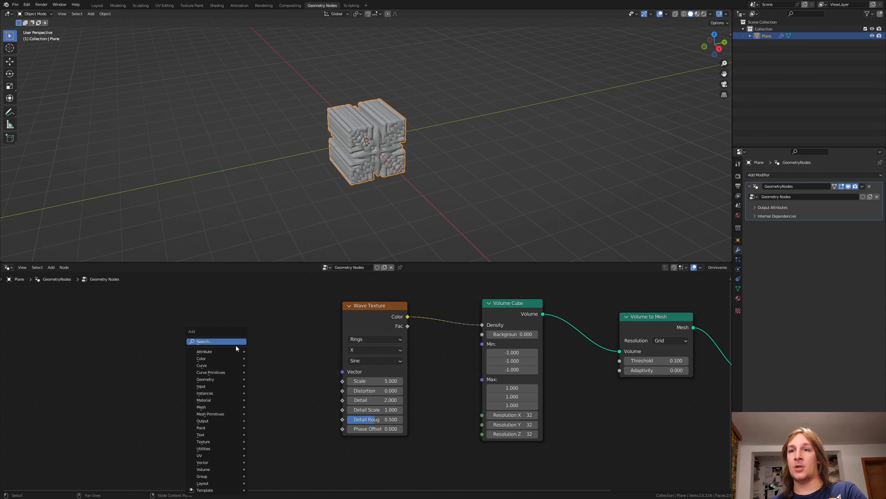
pyautogui.write('mu')
pyautogui.press('Return')
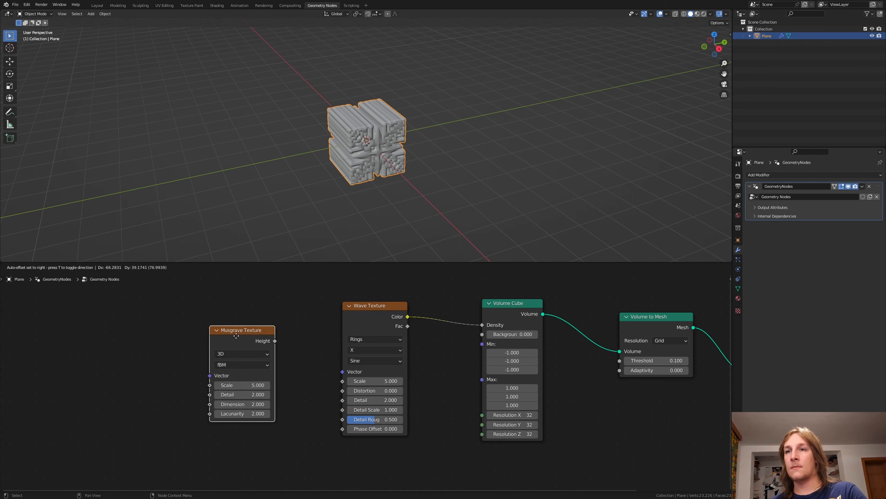
pyautogui.moveTo(221, 303); pyautogui.dragTo(343, 371)
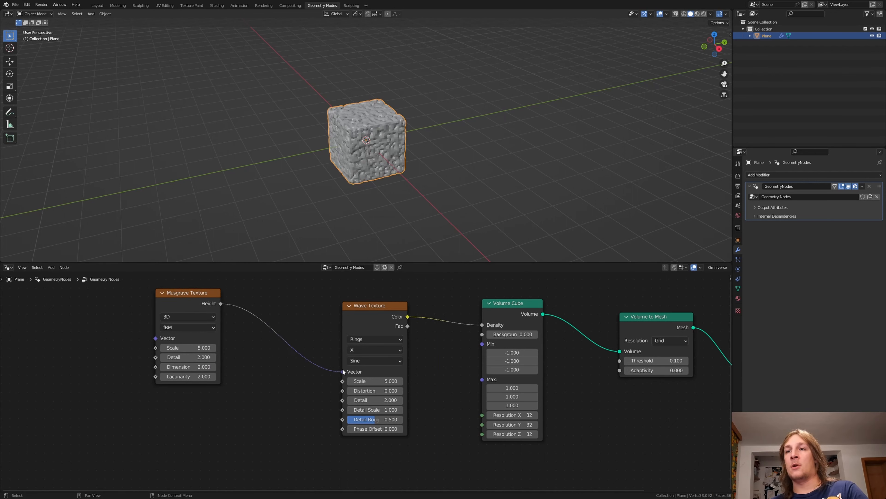
# Step: Duplicate the Musgrave Texture node below the original and connect the copy's Height to the Wave Texture's Scale
pyautogui.hotkey('shift', 'd')
pyautogui.click(190, 414)
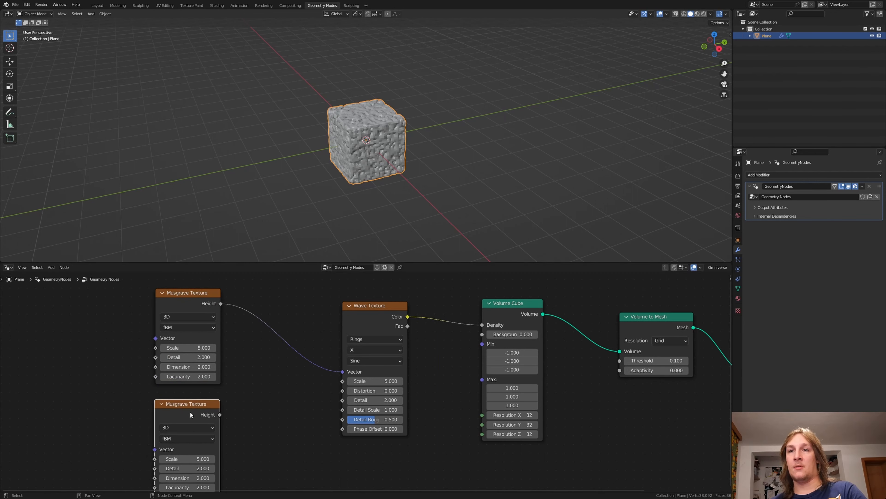
pyautogui.moveTo(219, 415); pyautogui.dragTo(343, 381)
# Step: Add a Gradient Texture node set to Spherical and connect its Color to the lower Musgrave Texture's Vector input
pyautogui.moveTo(127, 400); pyautogui.dragTo(174, 403, button='middle')
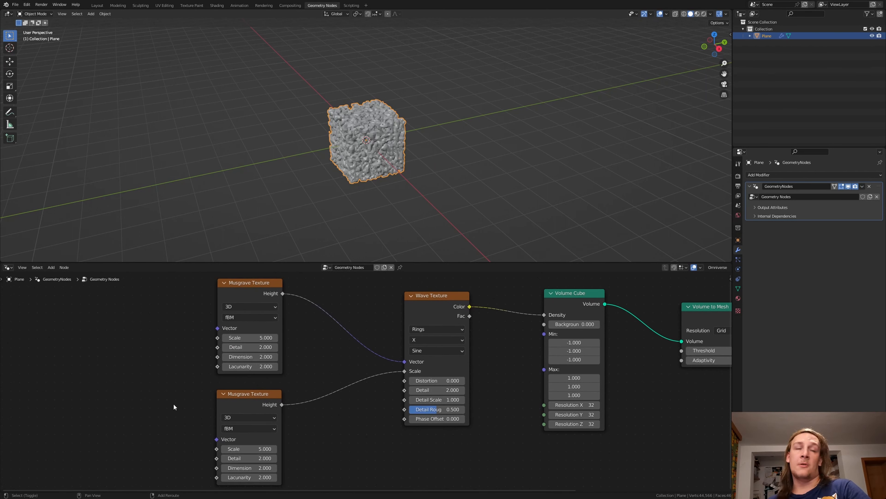
pyautogui.hotkey('shift', 'a')
pyautogui.click(166, 341)
pyautogui.write('gra')
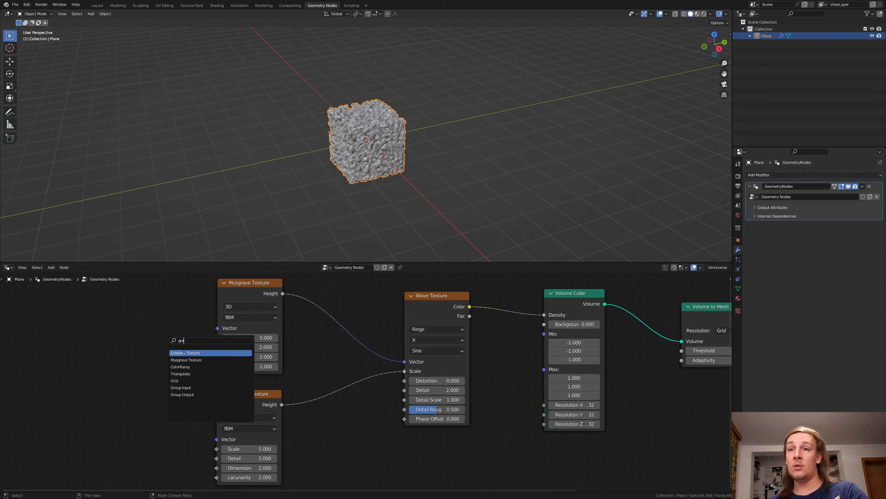
pyautogui.click(181, 353)
pyautogui.click(116, 418)
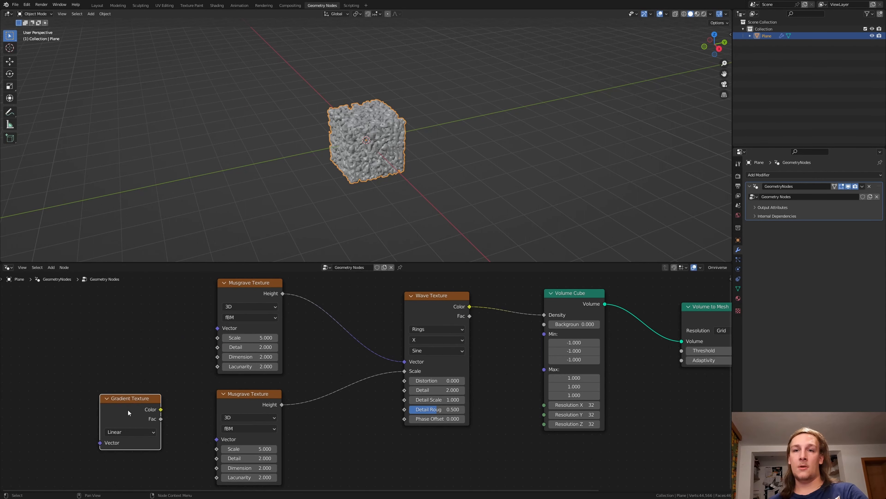
pyautogui.click(148, 432)
pyautogui.click(149, 383)
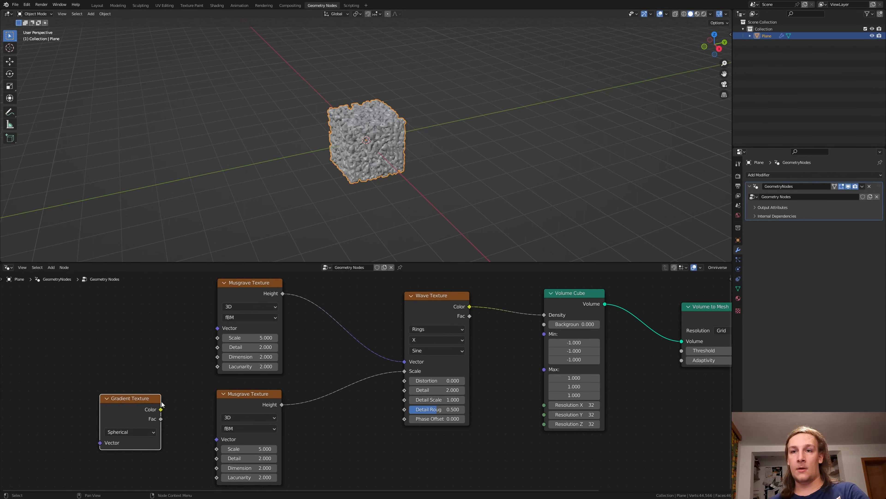
pyautogui.moveTo(161, 409); pyautogui.dragTo(223, 443)
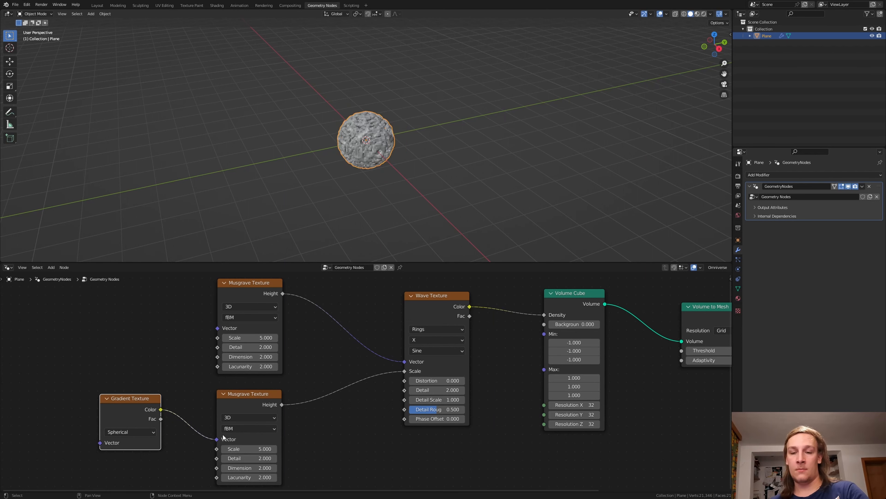
# Step: Split off a new area between the viewport and the node editor and turn it into a Timeline
pyautogui.moveTo(3, 260); pyautogui.dragTo(4, 217)
pyautogui.click(33, 221)
pyautogui.click(6, 222)
pyautogui.click(101, 247)
# Step: Set the upper Musgrave Texture's Scale to 0 and keyframe it at frame 1
pyautogui.doubleClick(256, 338)
pyautogui.write('0')
pyautogui.press('Return')
pyautogui.press('i')
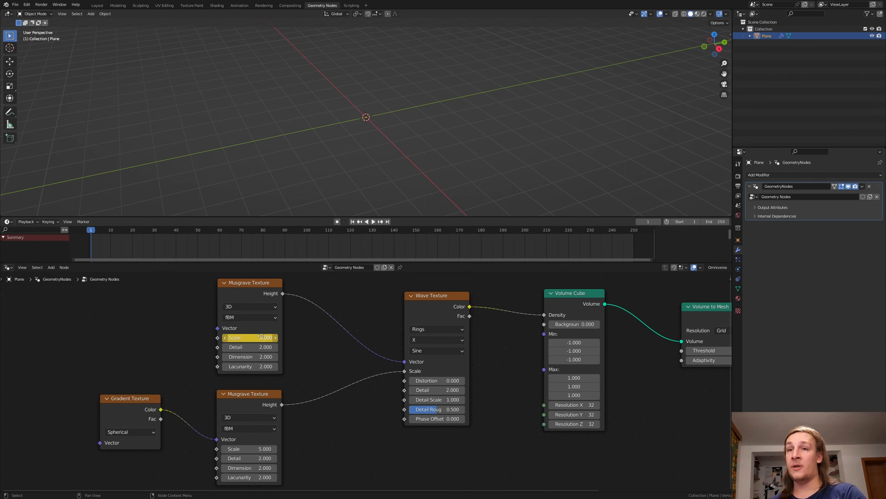
# Step: Go to frame 250, set the upper Musgrave Texture's Scale to 5, and keyframe it
pyautogui.click(387, 221)
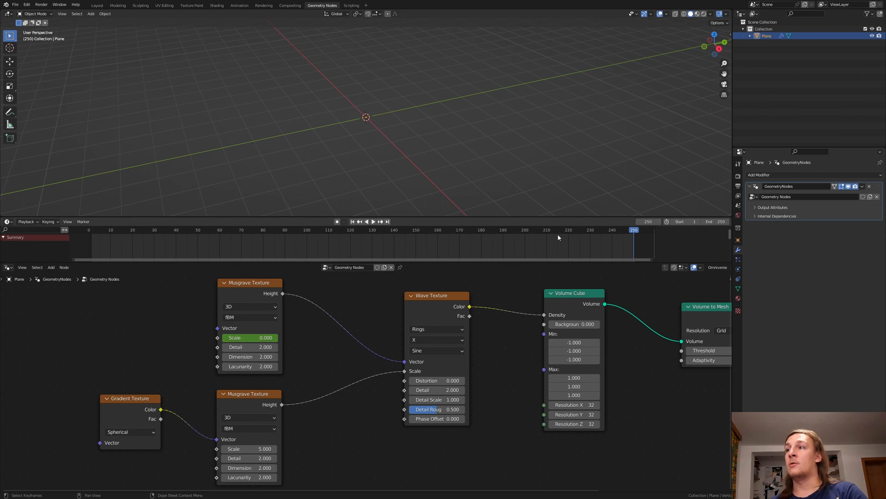
pyautogui.doubleClick(261, 338)
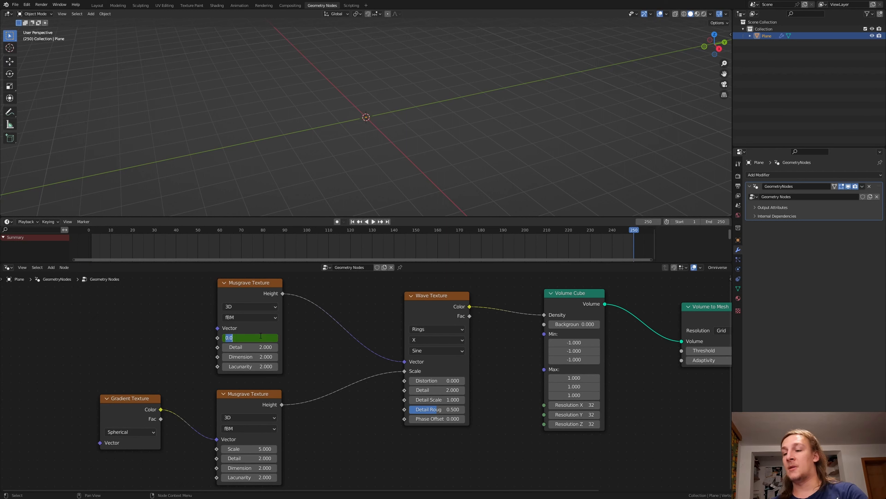
pyautogui.write('5')
pyautogui.press('Return')
pyautogui.press('i')
# Step: Insert a Subdivision Surface node between Volume to Mesh and Group Output and set its Level to 2
pyautogui.moveTo(676, 373); pyautogui.dragTo(483, 385, button='middle')
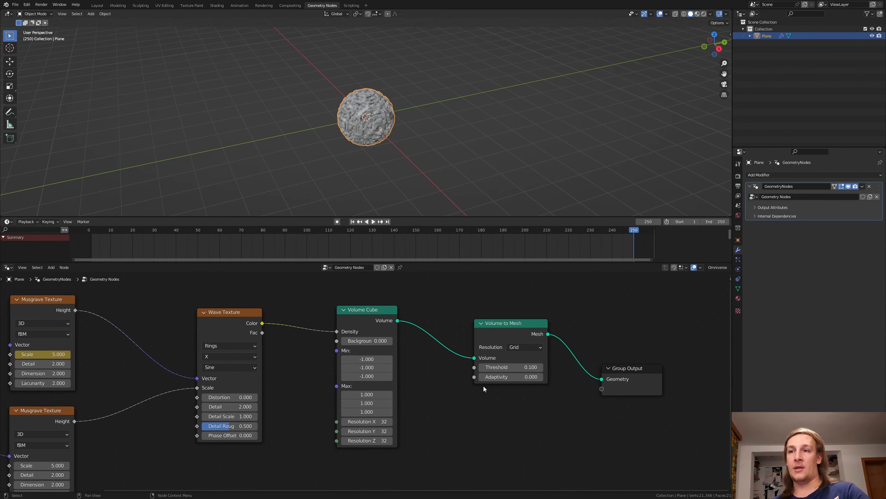
pyautogui.hotkey('shift', 'a')
pyautogui.click(466, 341)
pyautogui.write('sub')
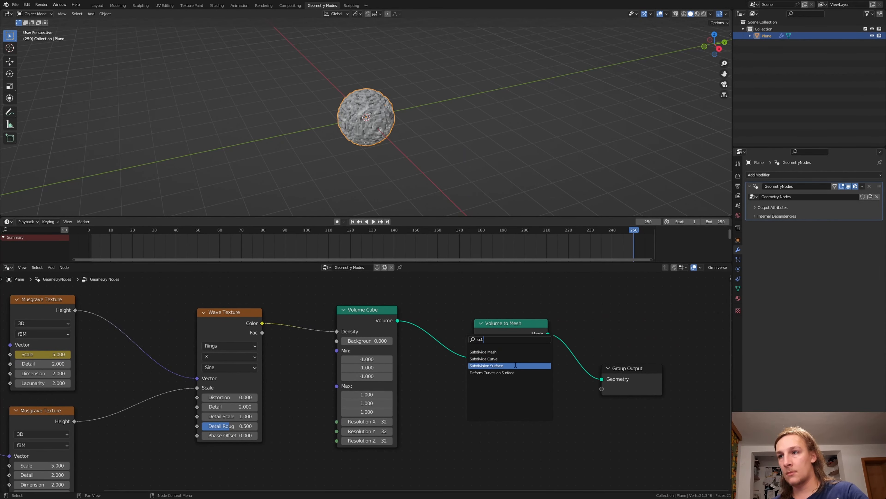
pyautogui.click(513, 366)
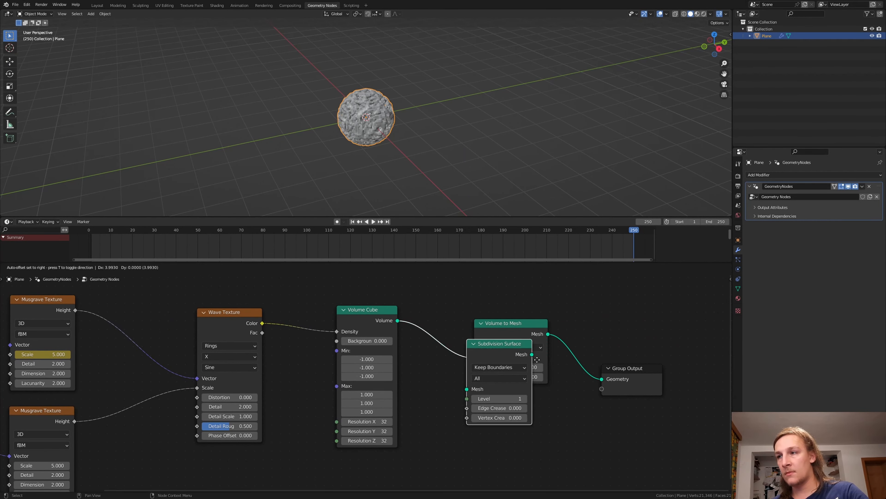
pyautogui.click(608, 347)
pyautogui.click(641, 379)
# Step: Insert a Set Shade Smooth node between Subdivision Surface and Group Output
pyautogui.moveTo(641, 379); pyautogui.dragTo(458, 385, button='middle')
pyautogui.hotkey('shift', 'a')
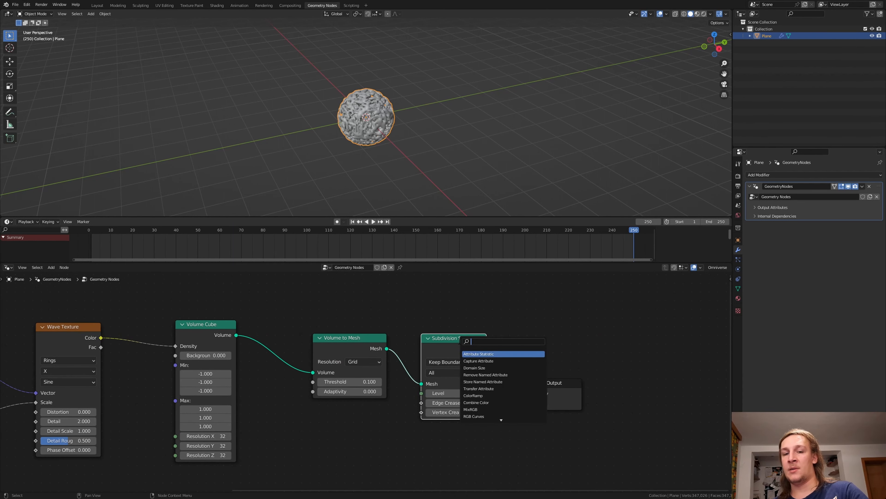
pyautogui.click(460, 341)
pyautogui.write('set s')
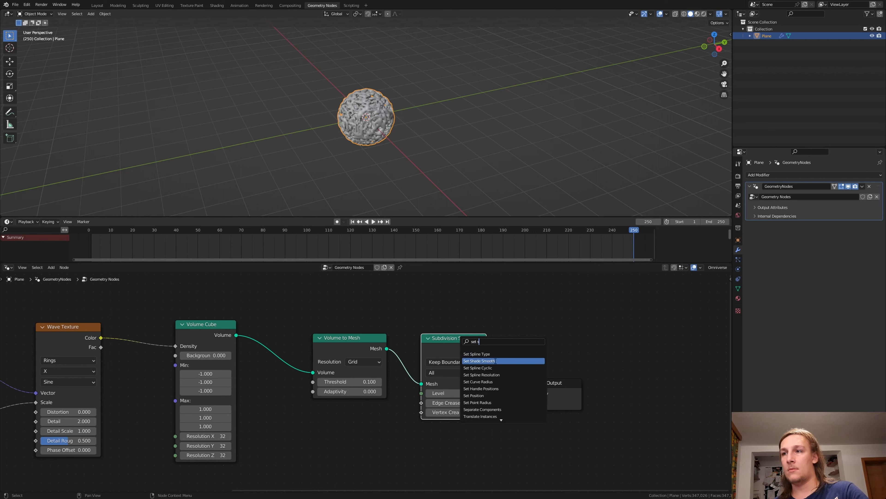
pyautogui.click(479, 403)
pyautogui.click(531, 355)
# Step: Insert a Set Material node between Set Shade Smooth and Group Output
pyautogui.moveTo(527, 358)
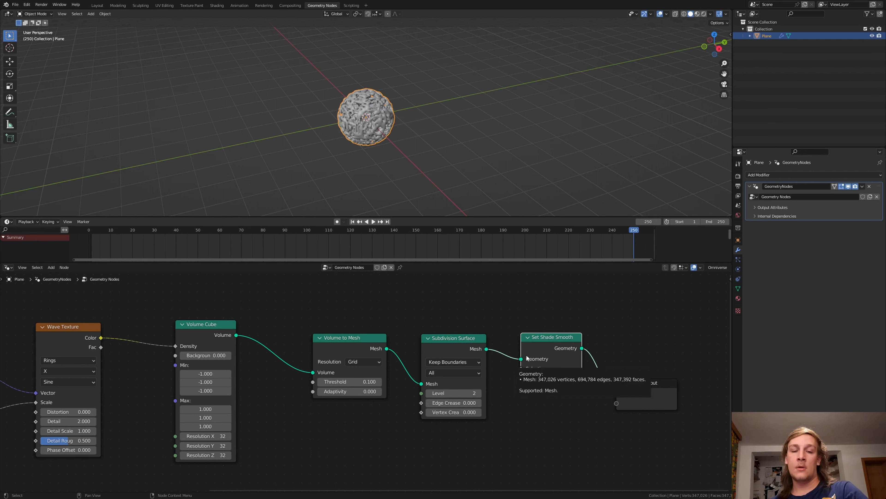
pyautogui.hotkey('shift', 'a')
pyautogui.click(523, 343)
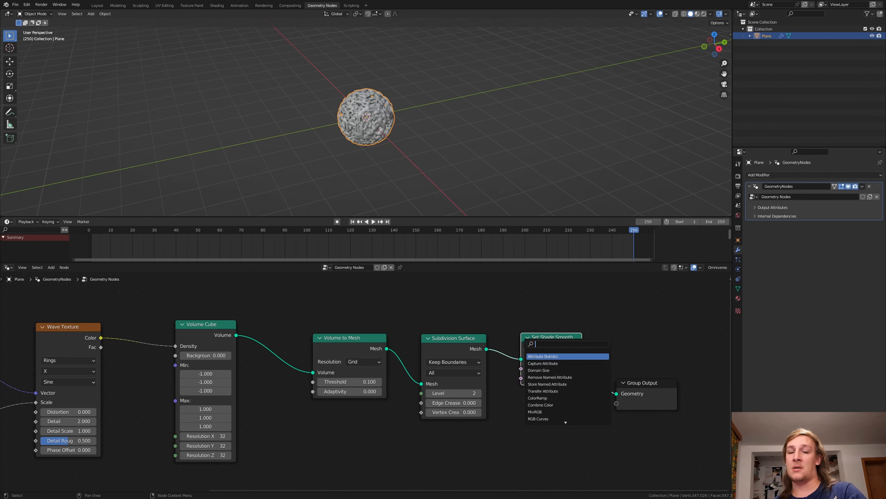
pyautogui.write('set m')
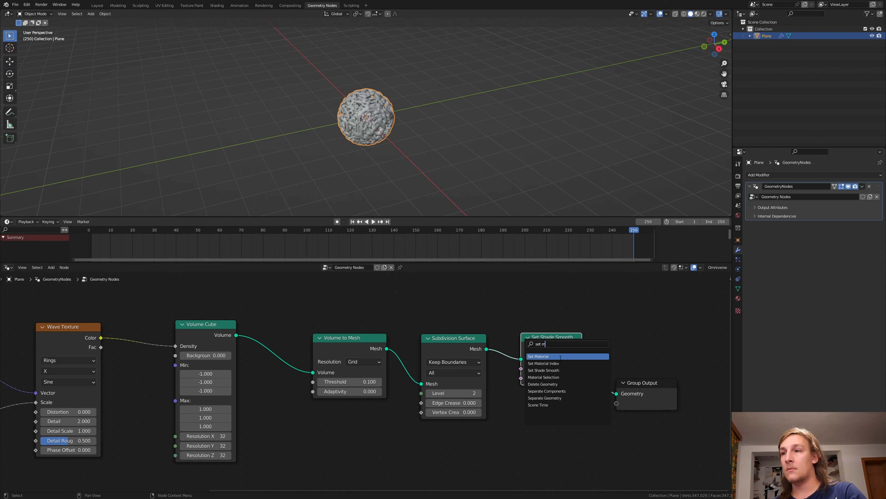
pyautogui.click(545, 370)
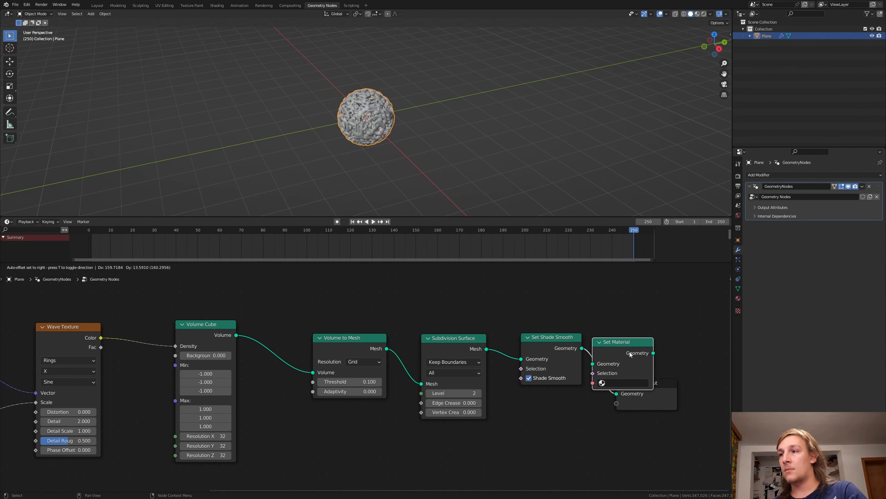
pyautogui.click(630, 350)
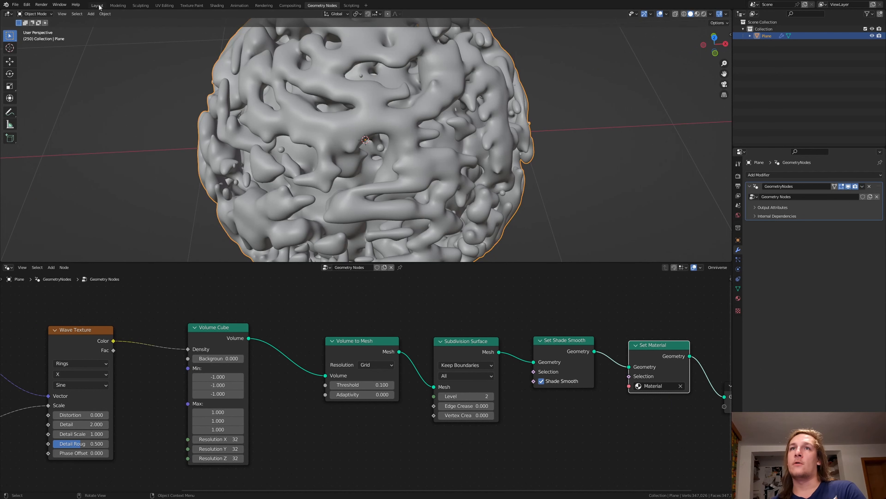
# Step: Switch to the Layout workspace and add a Plain Axes empty at the scene origin
pyautogui.click(99, 5)
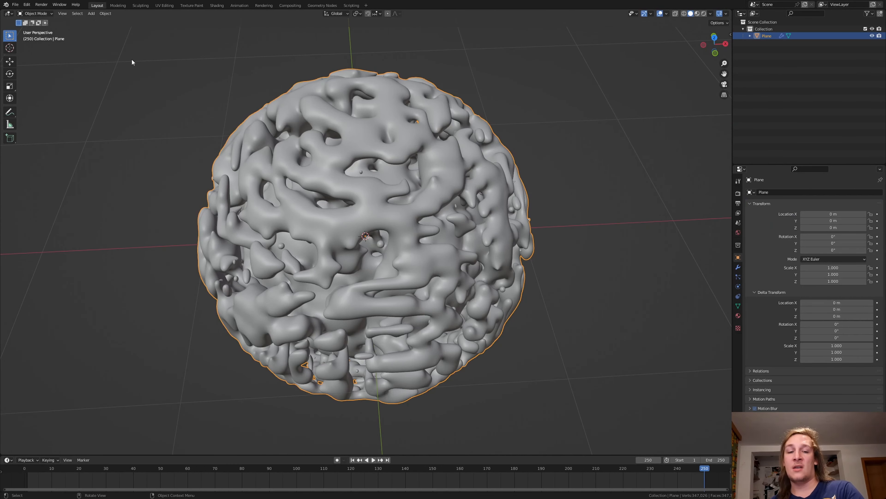
pyautogui.hotkey('shift', 'a')
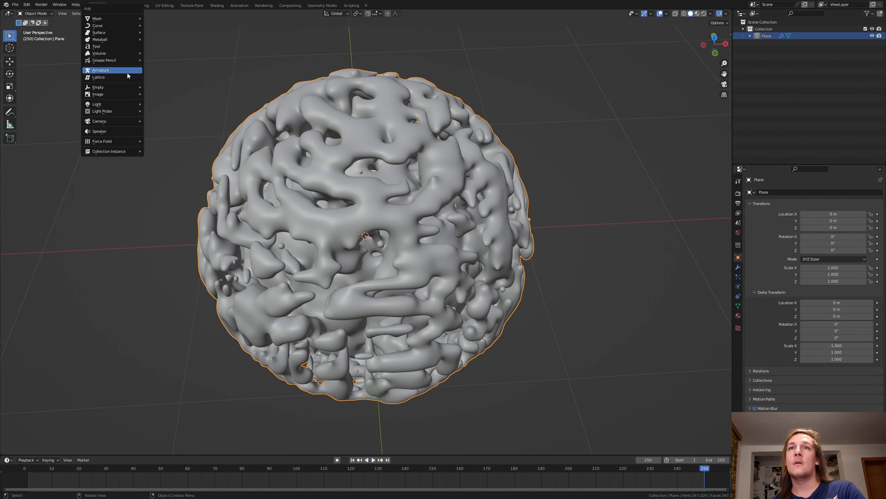
pyautogui.moveTo(131, 87)
pyautogui.click(160, 89)
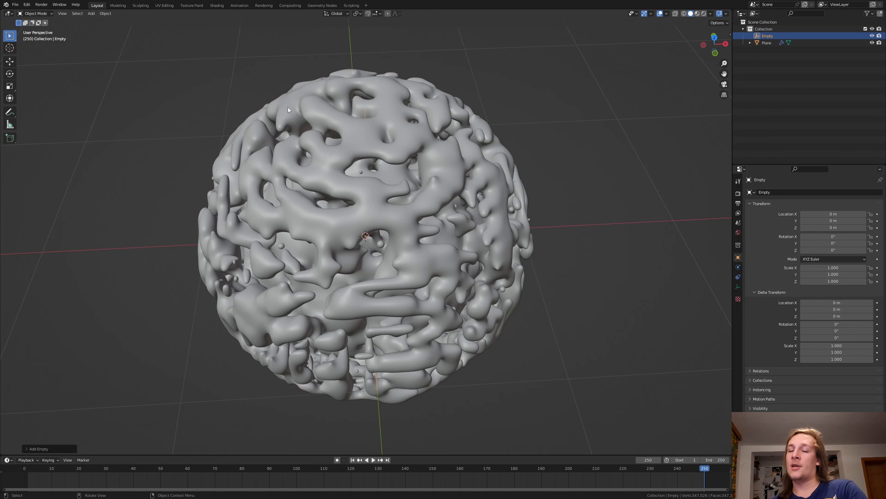
# Step: In top view, enable the outliner's selectability toggles and make the Plane object unselectable
pyautogui.press('KP_7')
pyautogui.click(470, 137)
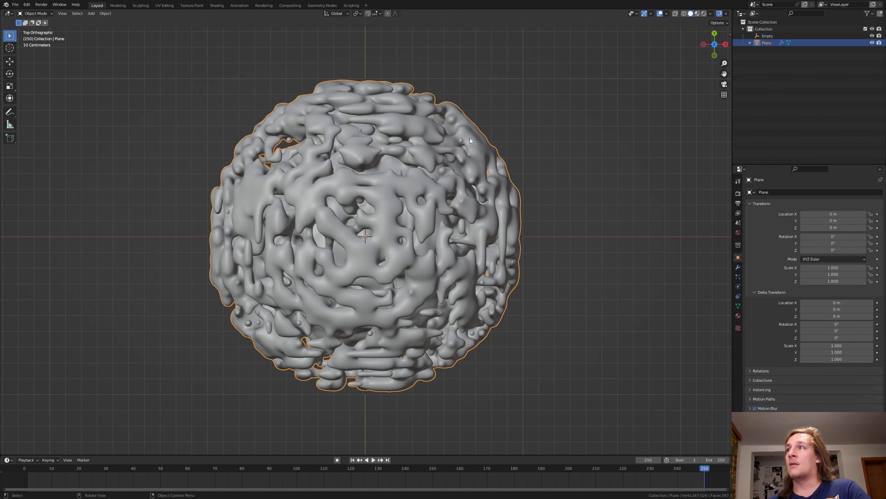
pyautogui.click(868, 14)
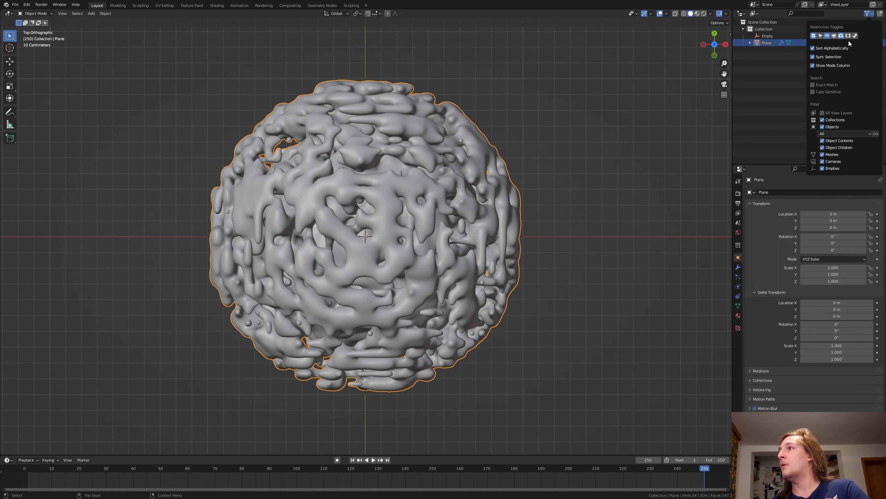
pyautogui.click(820, 35)
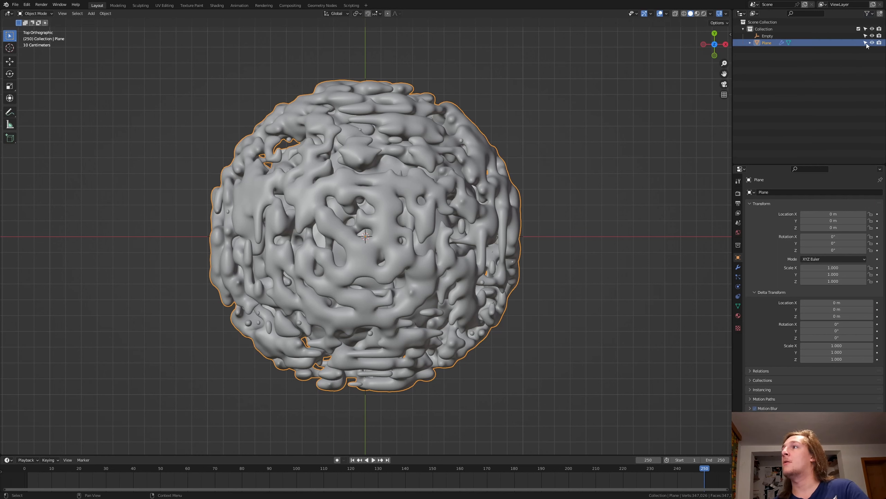
pyautogui.click(865, 43)
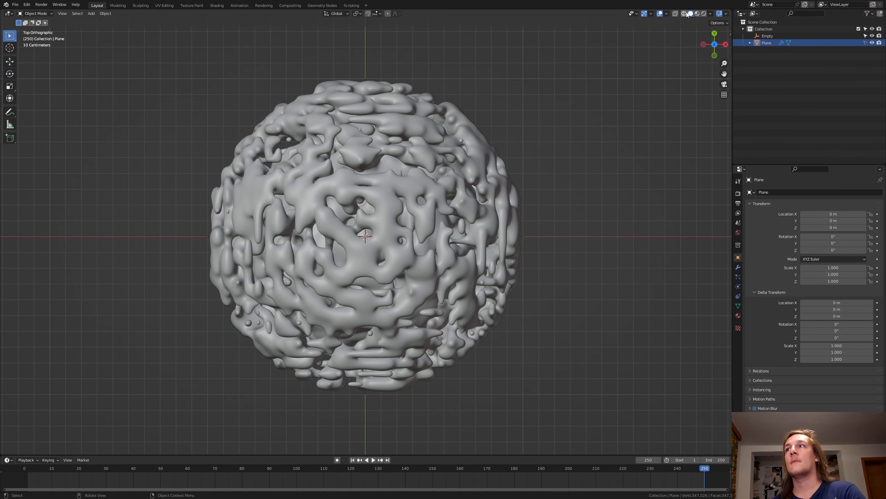
# Step: Enable X-ray display, duplicate the central empty and place the copy 1 m along the X axis
pyautogui.click(676, 14)
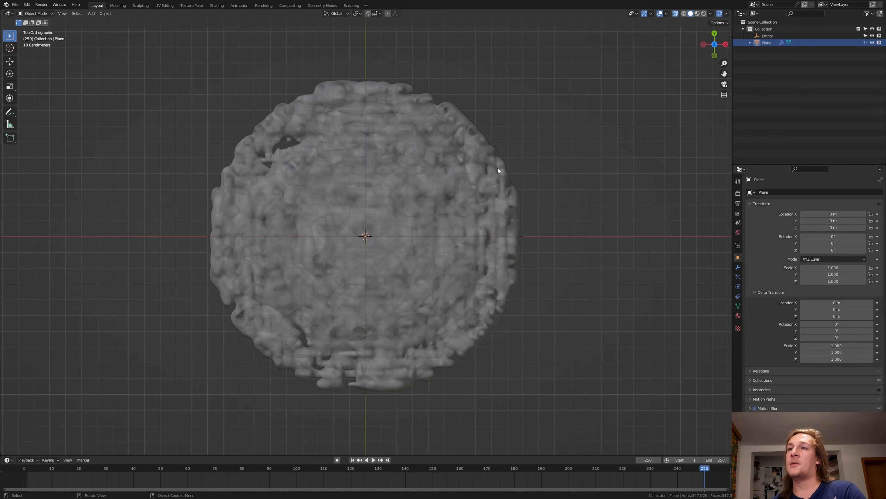
pyautogui.click(372, 237)
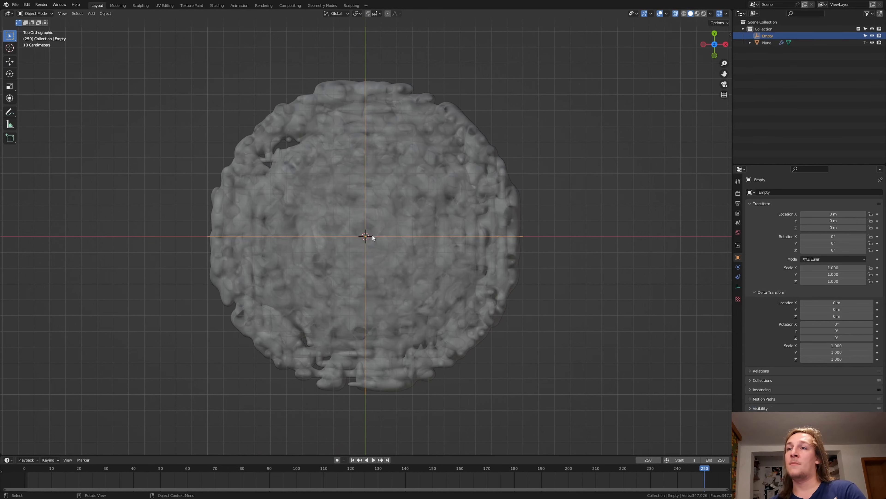
pyautogui.hotkey('shift', 'd')
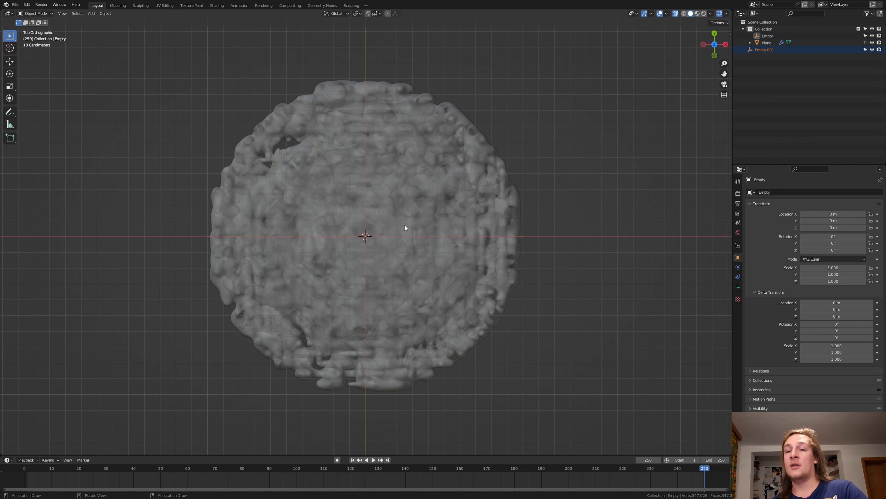
pyautogui.press('x')
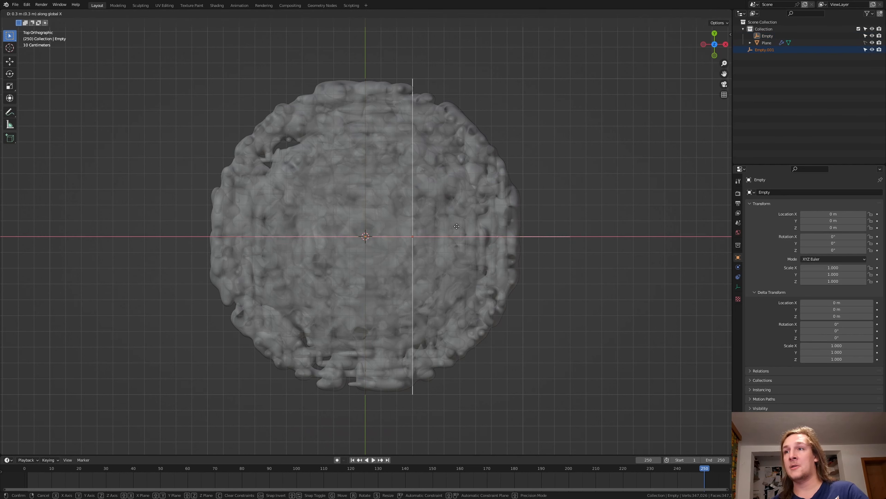
pyautogui.click(559, 223)
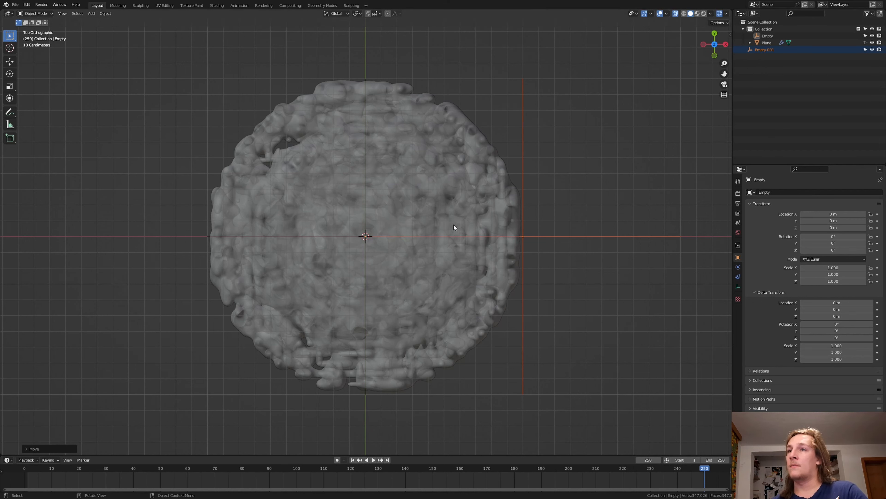
# Step: Parent the offset empty to the central empty and turn off X-ray display
pyautogui.keyDown('shift'); pyautogui.click(383, 235); pyautogui.keyUp('shift')
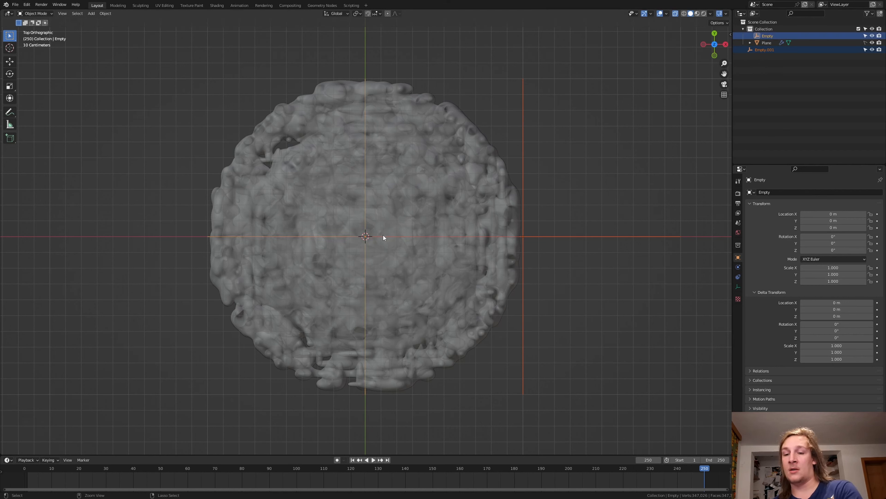
pyautogui.hotkey('ctrl', 'p')
pyautogui.click(384, 236)
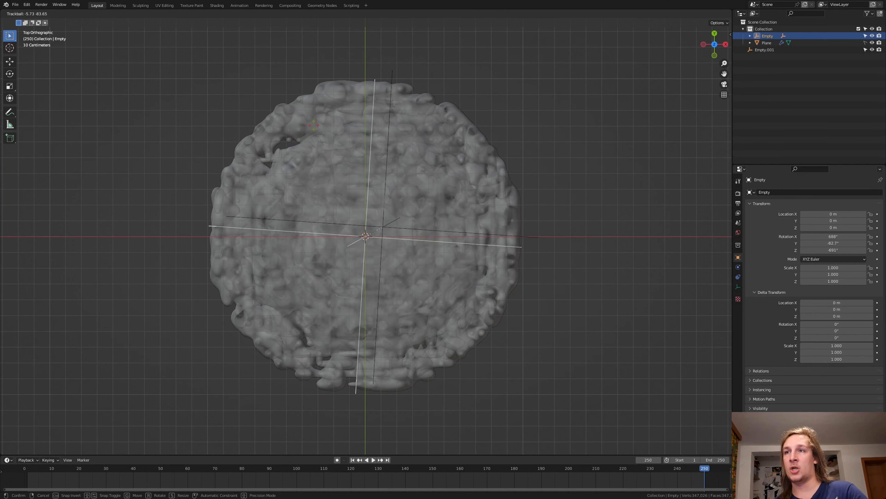
pyautogui.click(537, 237)
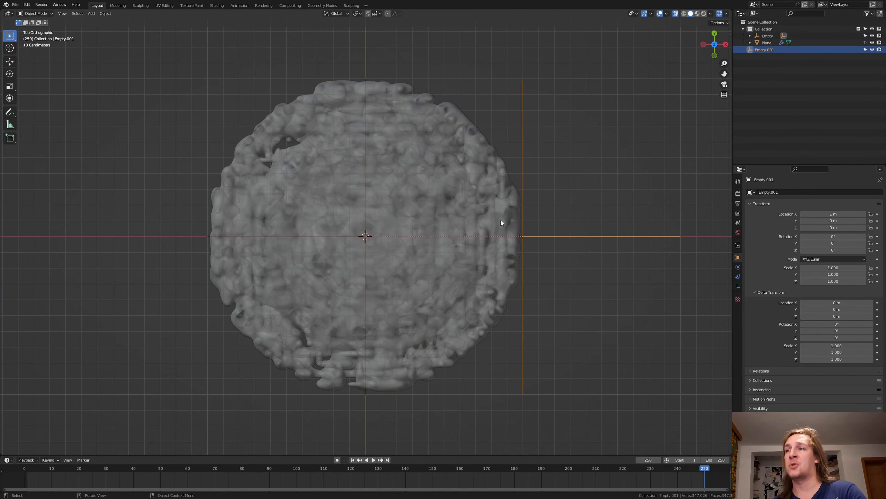
pyautogui.click(676, 13)
# Step: Add a camera to the scene and align it to the right orthographic view
pyautogui.click(596, 129)
pyautogui.moveTo(595, 129); pyautogui.dragTo(541, 218, button='middle')
pyautogui.press('KP_3')
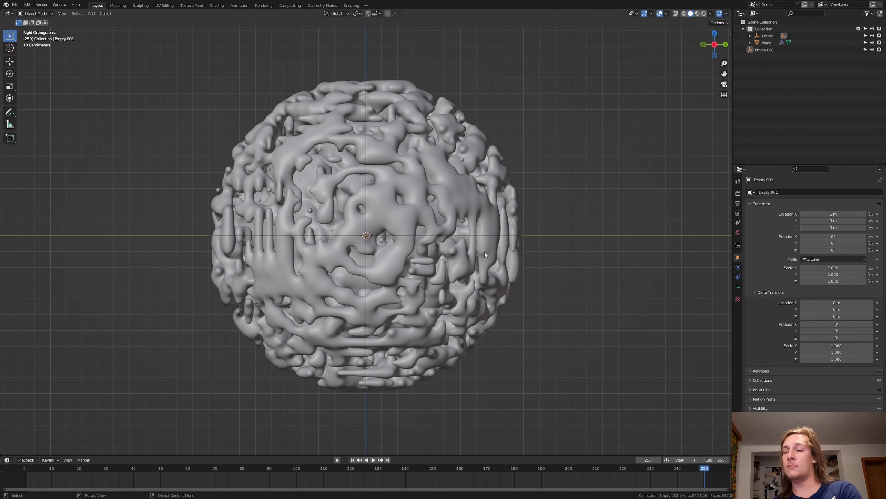
pyautogui.hotkey('shift', 'a')
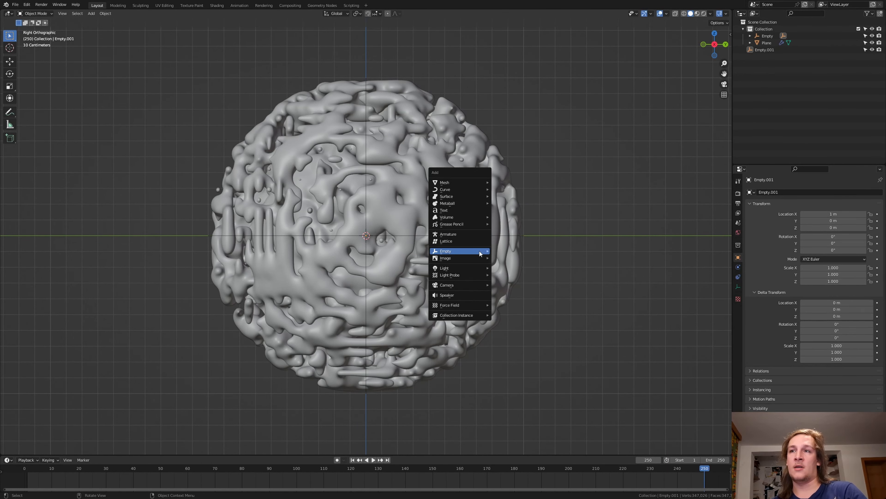
pyautogui.moveTo(466, 285)
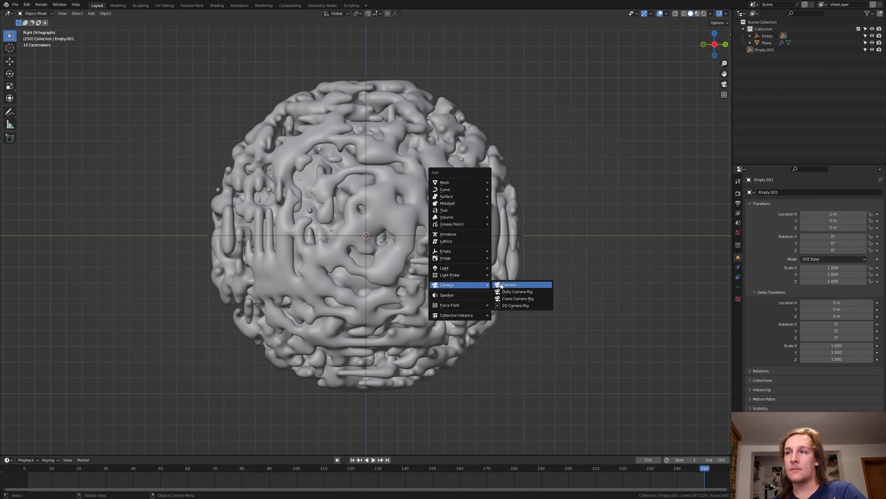
pyautogui.click(500, 283)
pyautogui.press('ctrl+alt+KP_0')
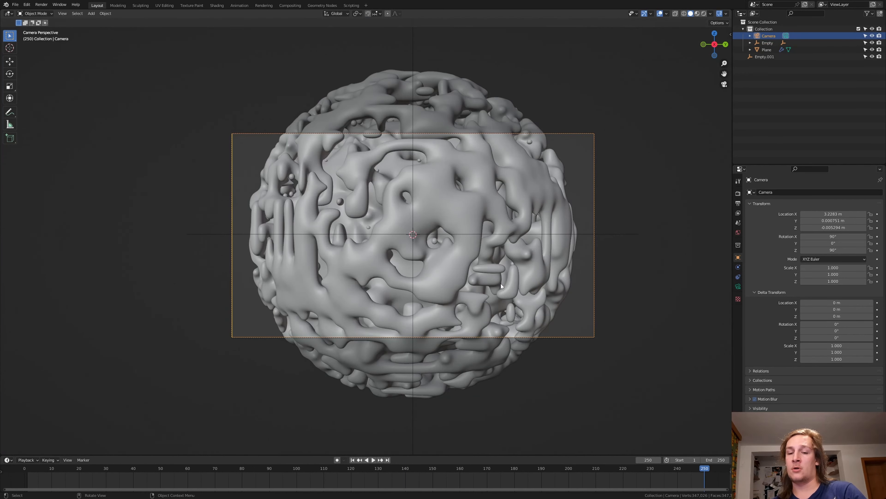
# Step: Try moving the camera closer to the sphere along its local Z axis
pyautogui.press('g')
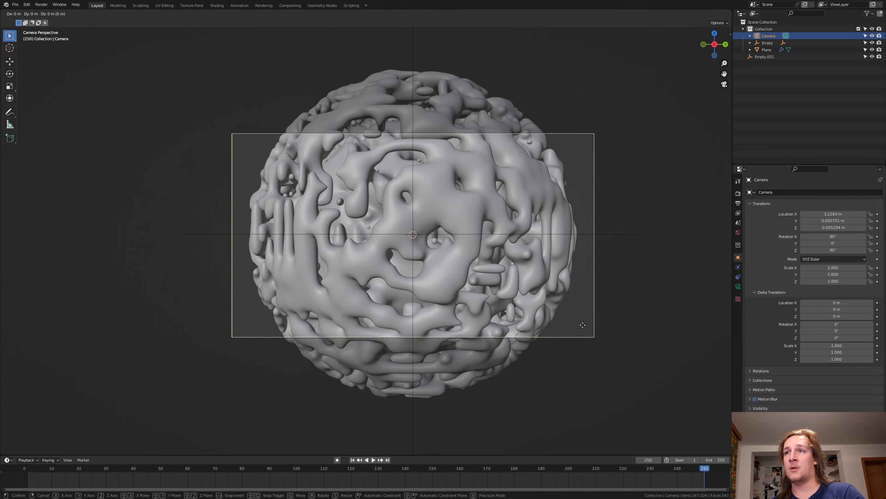
pyautogui.press('z')
pyautogui.press('z')
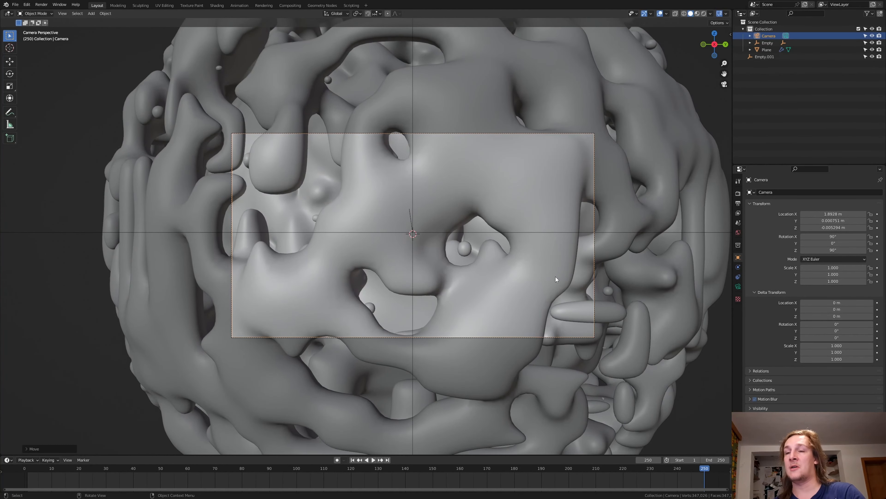
pyautogui.rightClick(555, 277)
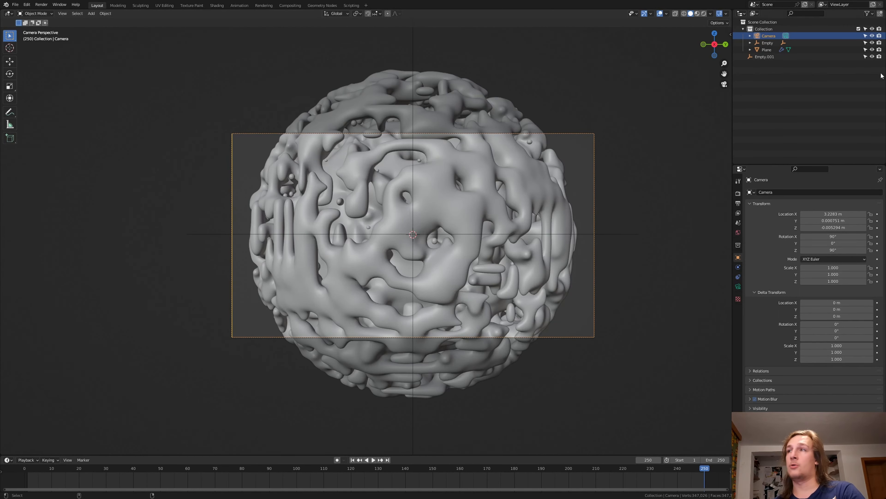
# Step: Parent the camera to the central empty
pyautogui.keyDown('ctrl'); pyautogui.click(769, 43); pyautogui.keyUp('ctrl')
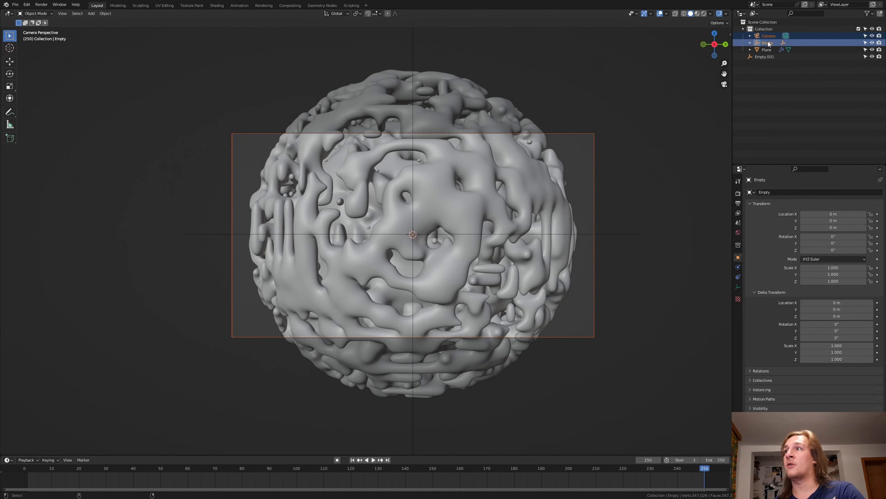
pyautogui.hotkey('ctrl', 'p')
pyautogui.click(548, 196)
pyautogui.click(780, 90)
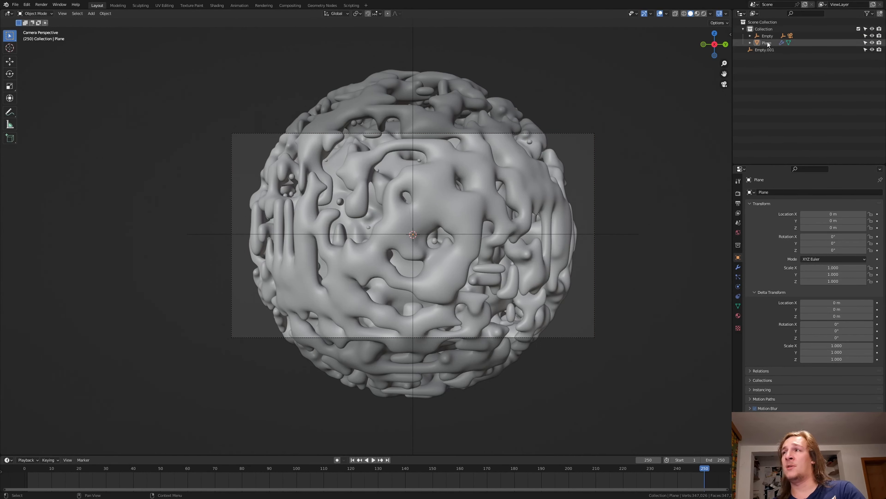
pyautogui.click(773, 36)
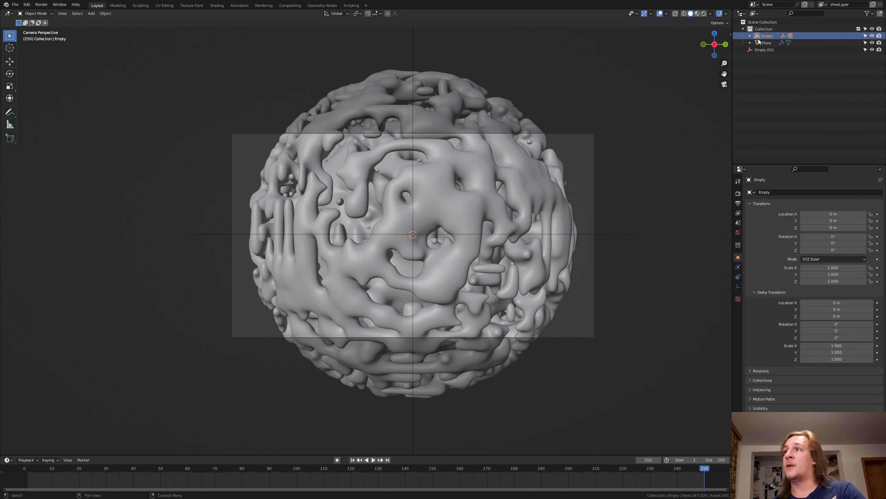
pyautogui.keyDown('ctrl'); pyautogui.click(770, 42); pyautogui.keyUp('ctrl')
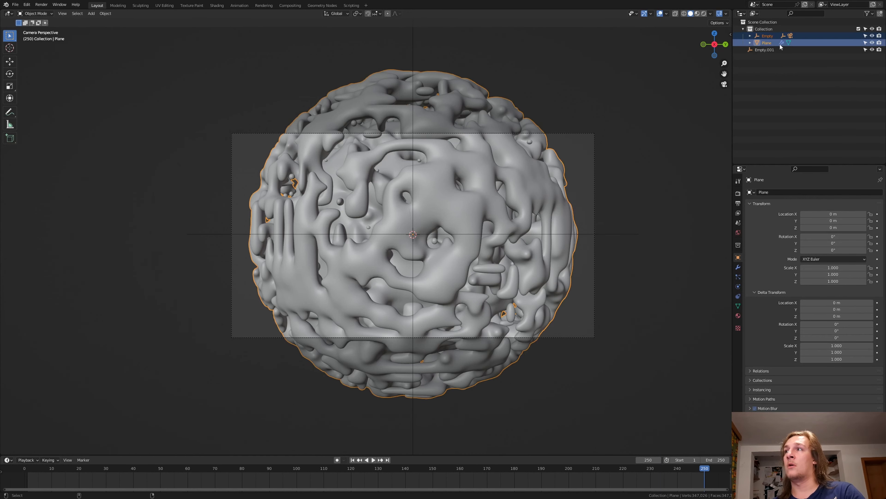
pyautogui.hotkey('ctrl', 'p')
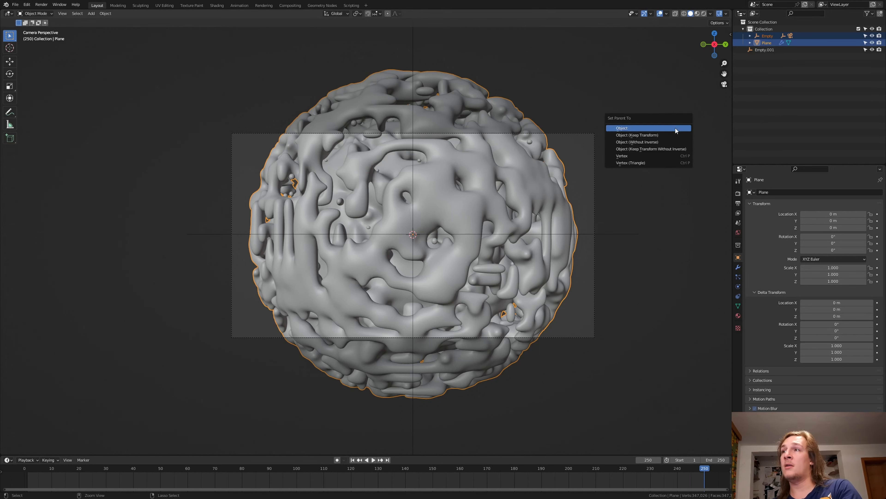
pyautogui.click(540, 154)
pyautogui.keyDown('shift'); pyautogui.click(573, 133); pyautogui.keyUp('shift')
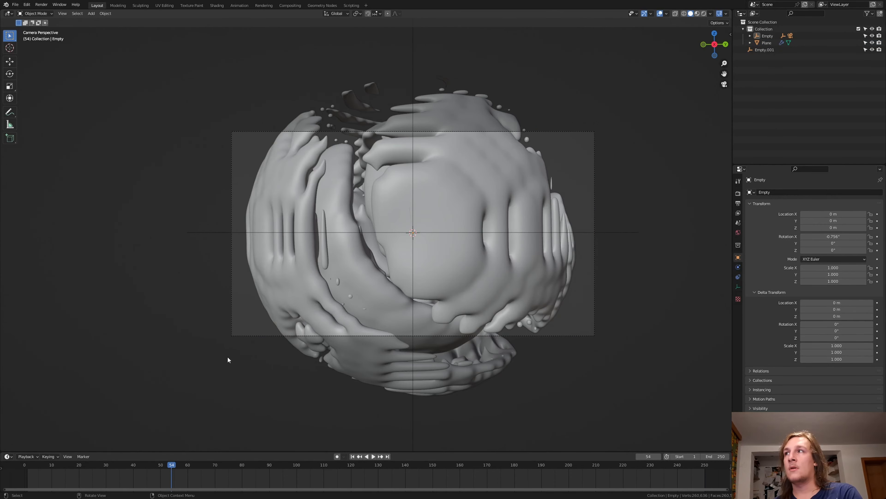
# Step: Select the central empty and insert a rotation keyframe for it at frame 1 in camera view
pyautogui.click(767, 35)
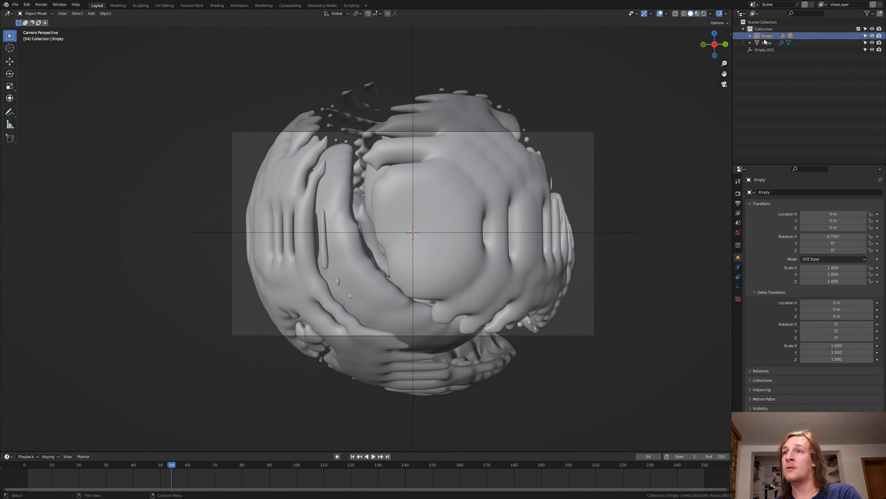
pyautogui.moveTo(400, 246); pyautogui.dragTo(382, 232, button='middle')
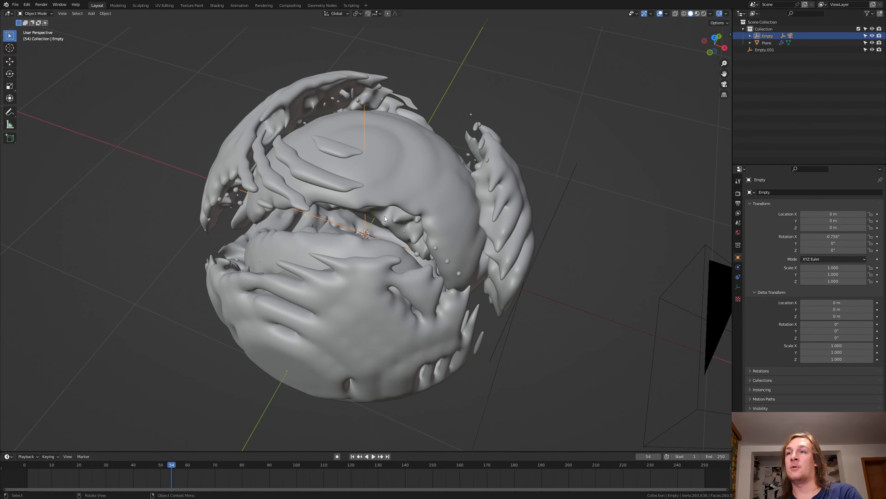
pyautogui.moveTo(422, 260); pyautogui.dragTo(389, 244, button='middle')
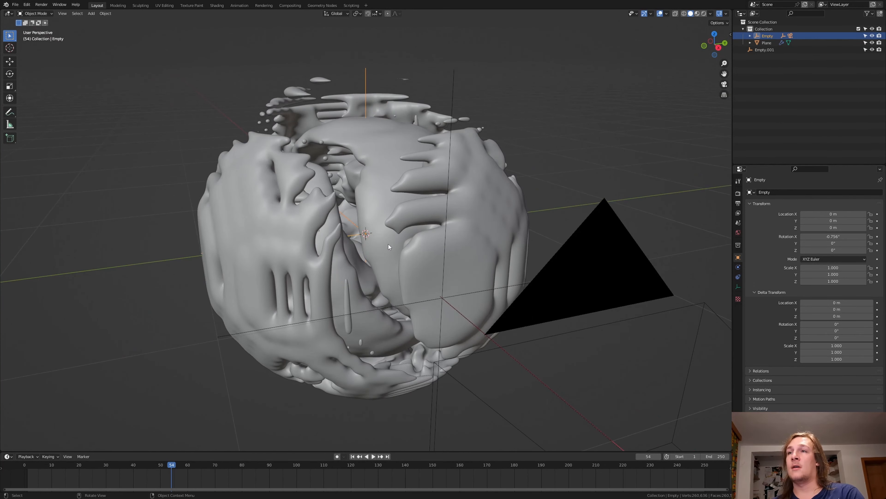
pyautogui.press('KP_0')
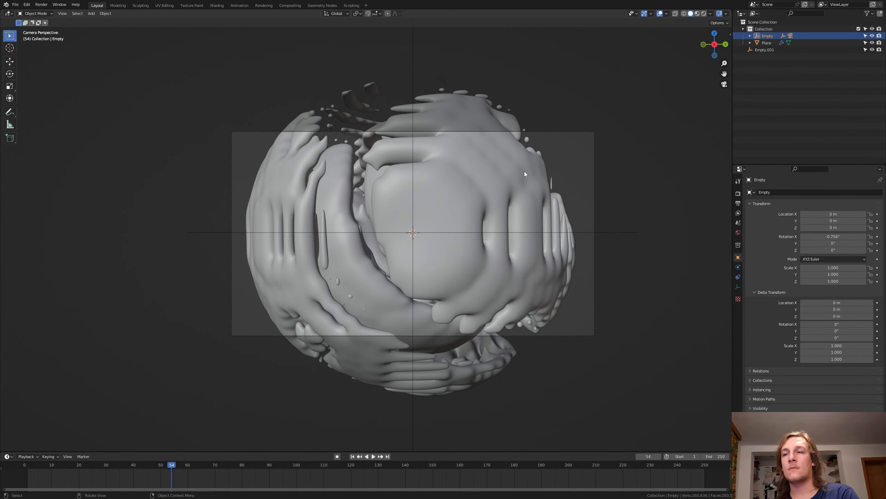
pyautogui.click(353, 456)
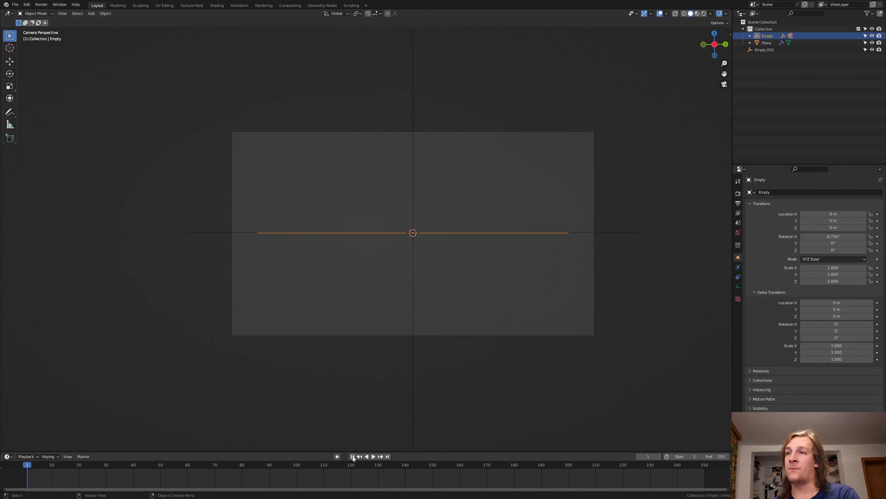
pyautogui.press('i')
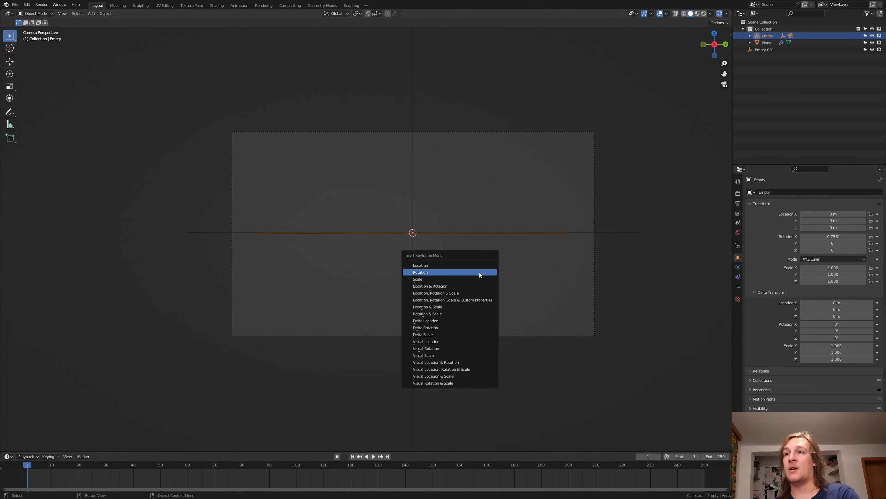
pyautogui.click(480, 273)
# Step: At frame 50, trackball-rotate the central empty to about -130° on X and -169° on Z, and insert a rotation keyframe
pyautogui.press('space')
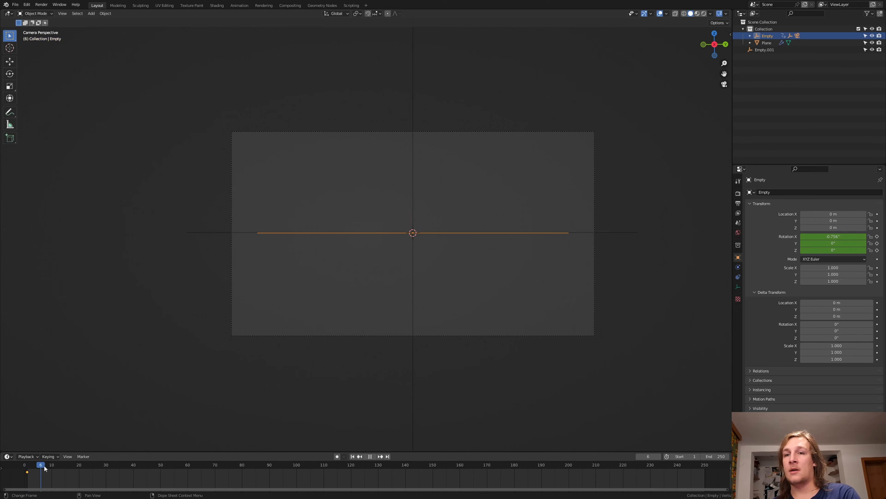
pyautogui.moveTo(177, 464)
pyautogui.mouseDown()
pyautogui.moveTo(185, 463)
pyautogui.moveTo(161, 466)
pyautogui.mouseUp()
pyautogui.press('space')
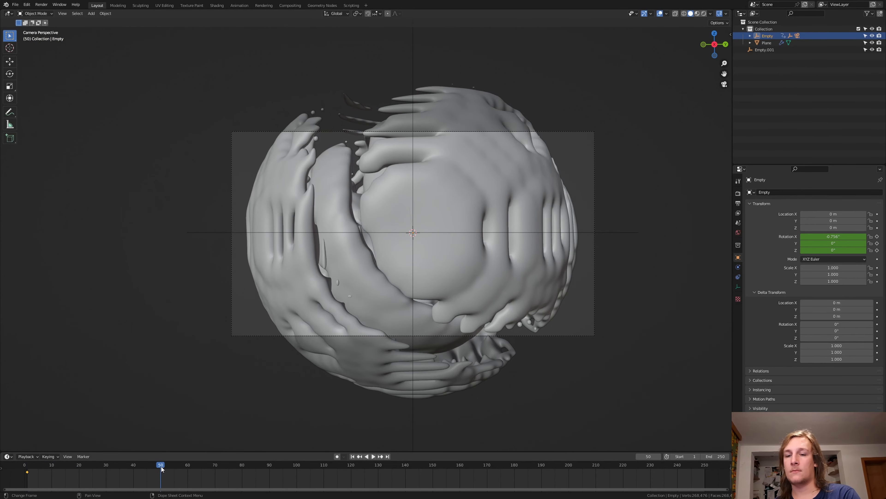
pyautogui.press('r')
pyautogui.press('r')
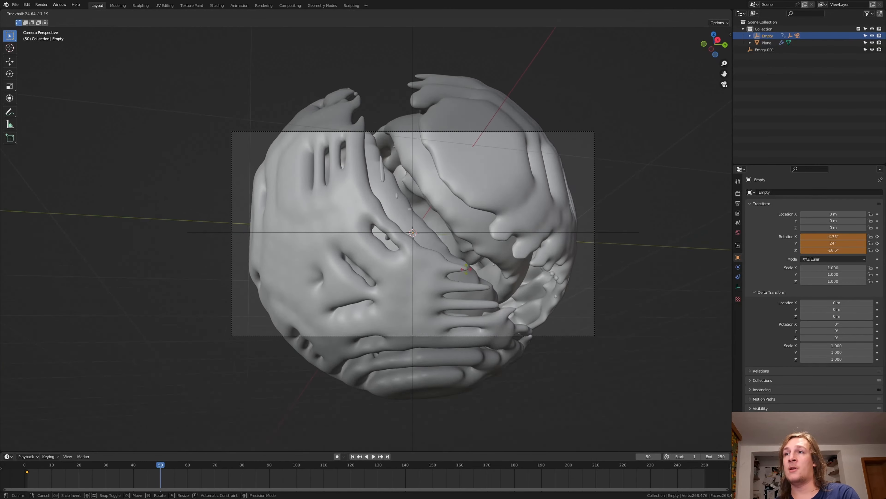
pyautogui.click(441, 339)
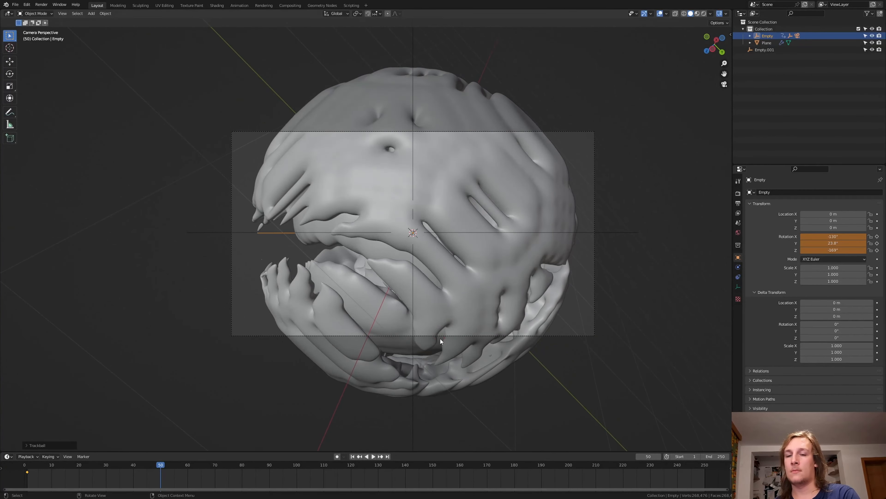
pyautogui.press('i')
pyautogui.click(500, 231)
# Step: At frame 100, trackball-rotate the central empty to about -62° on X and -322° on Z, and insert a rotation keyframe
pyautogui.click(297, 464)
pyautogui.press('r')
pyautogui.press('r')
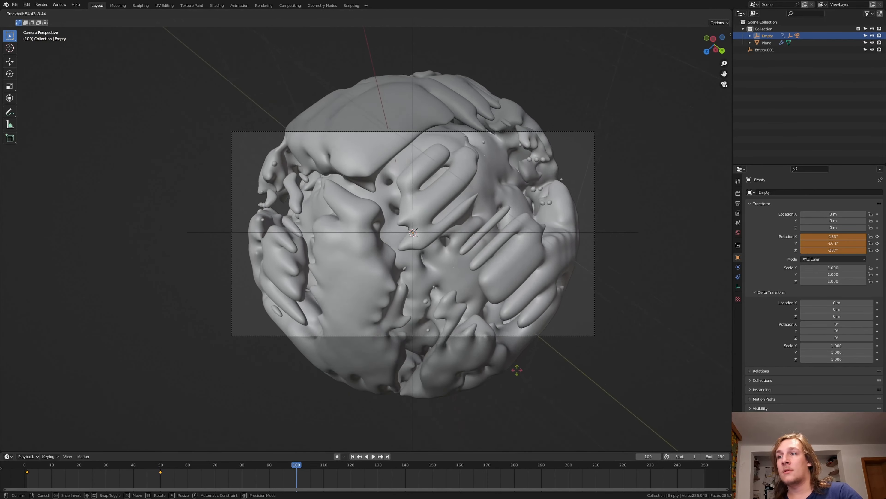
pyautogui.click(513, 423)
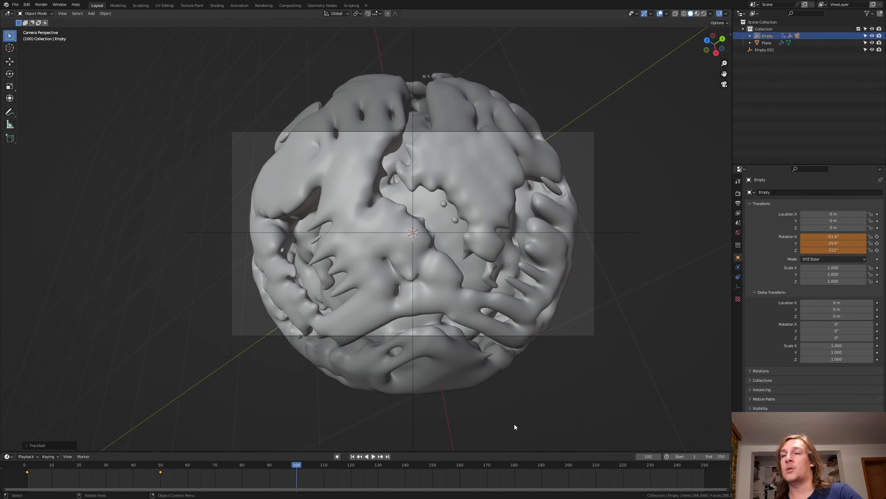
pyautogui.press('i')
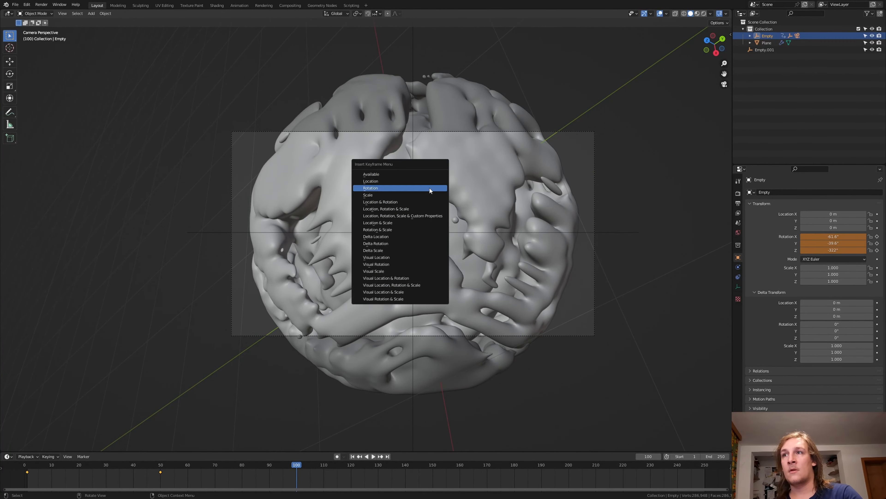